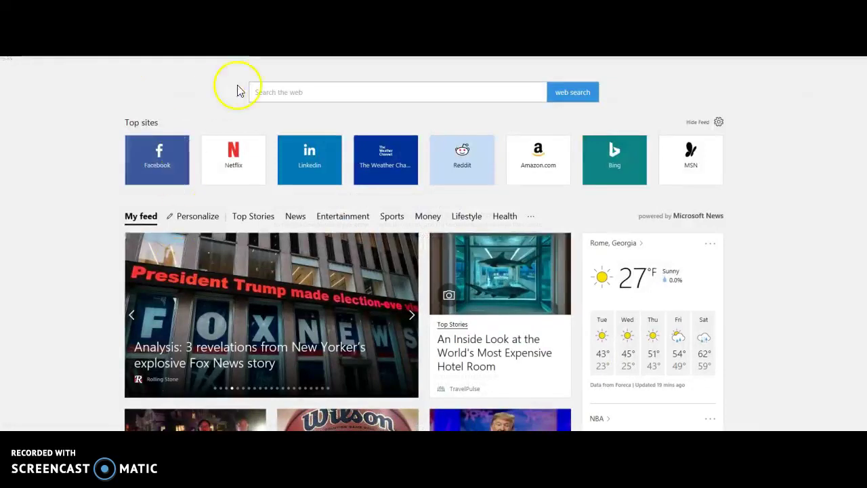
left_click(261, 91)
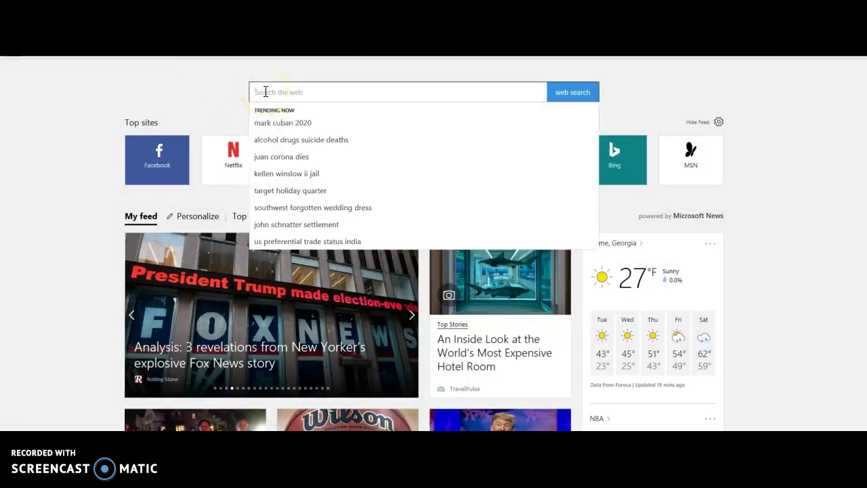
type("googl")
key("BackSpace")
key("BackSpace")
key("BackSpace")
key("BackSpace")
key("BackSpace")
key("BackSpace")
type("www.gntc.edu")
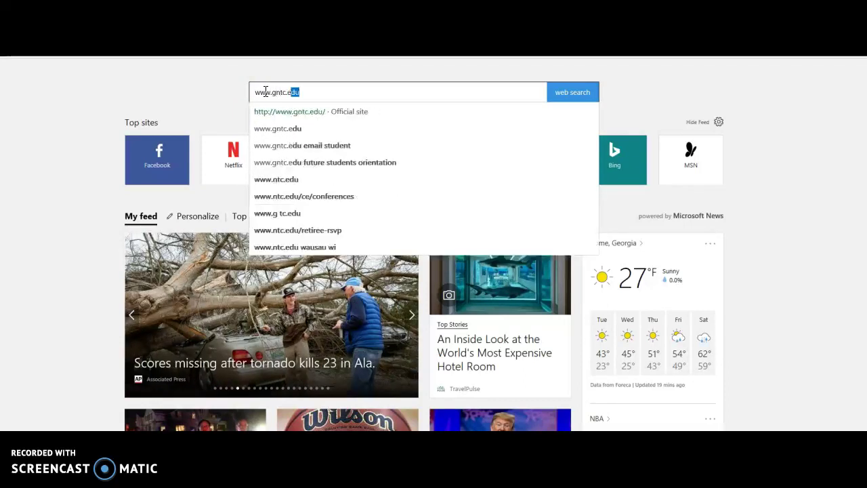
key("Return")
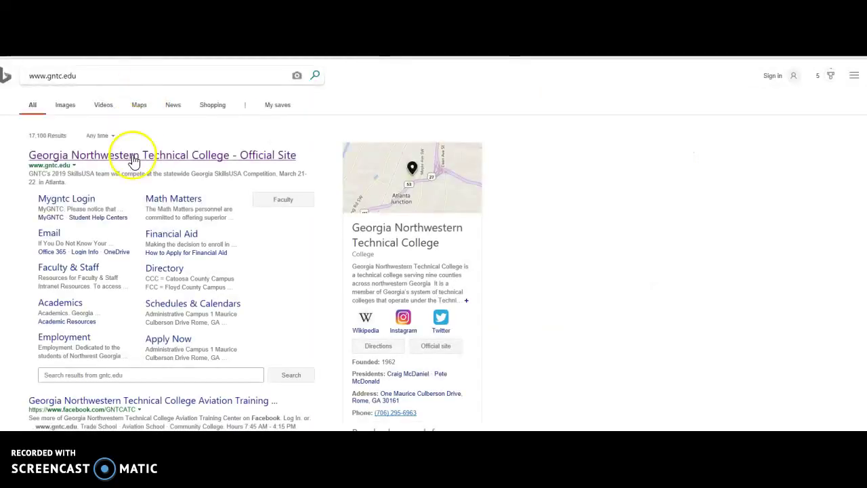
left_click(134, 161)
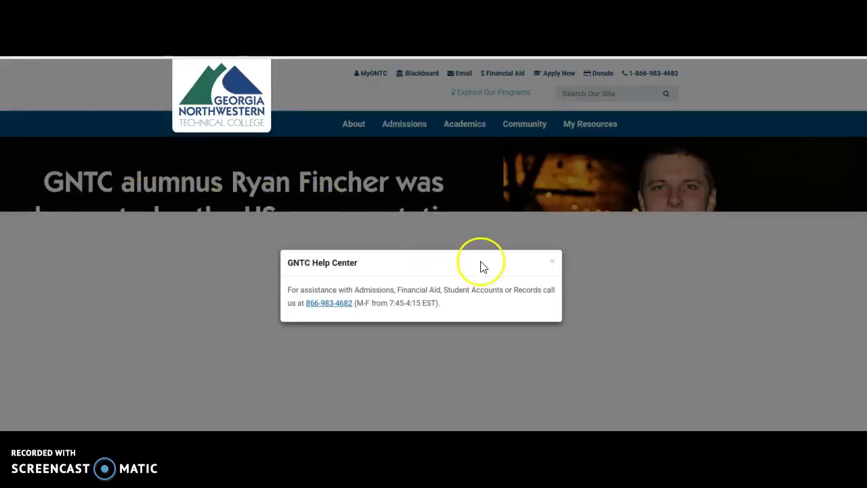
Dismiss the GNTC Help Center notice and bring up the My Resources list.
left_click(553, 263)
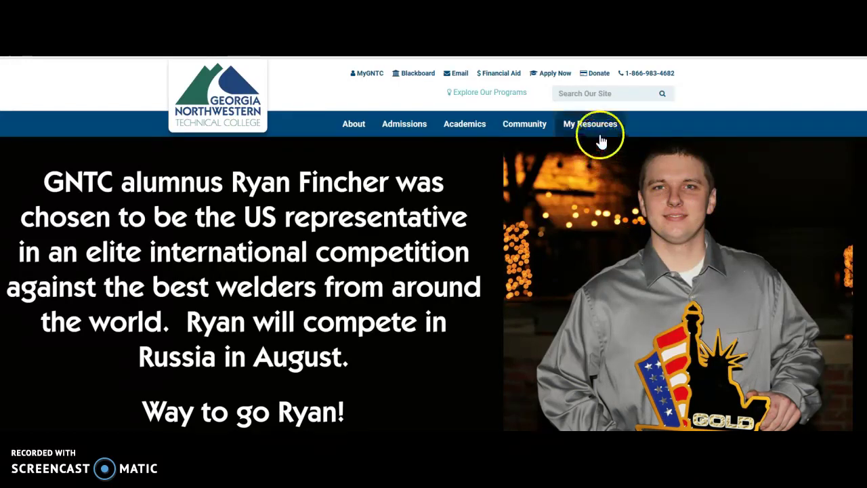
mouse_move(591, 131)
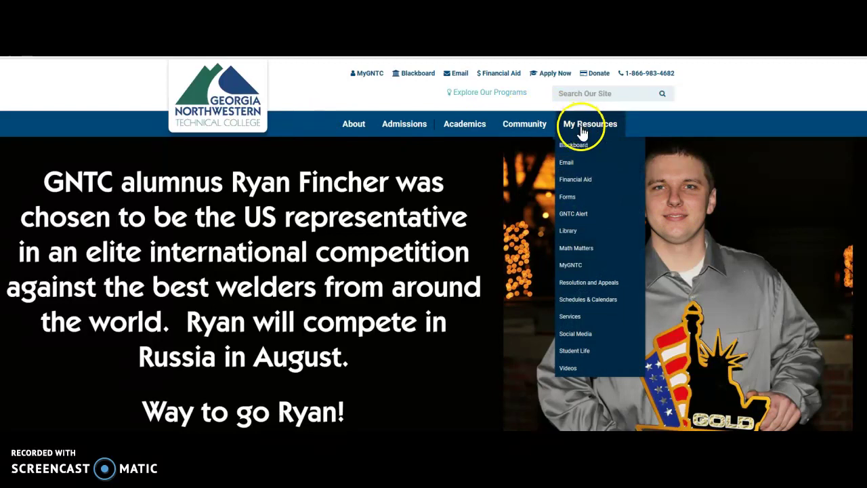
mouse_move(573, 269)
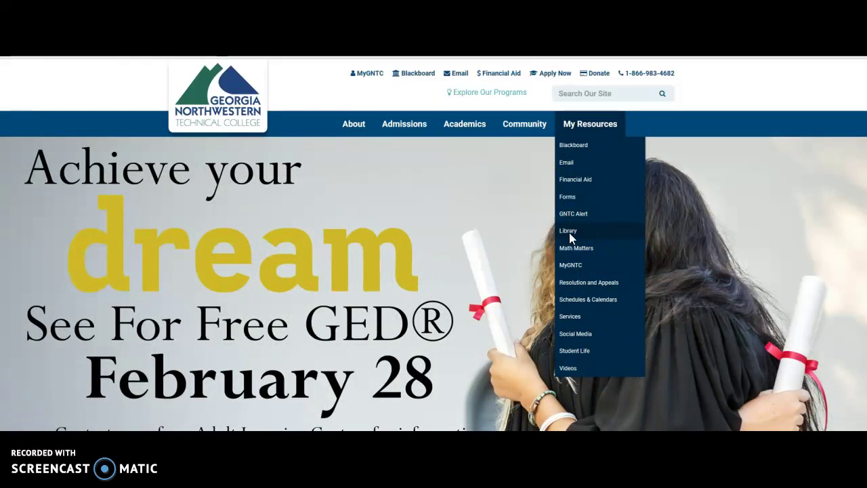
From the college Library page, list the GALILEO databases starting with C and scroll to Credo Reference.
left_click(570, 232)
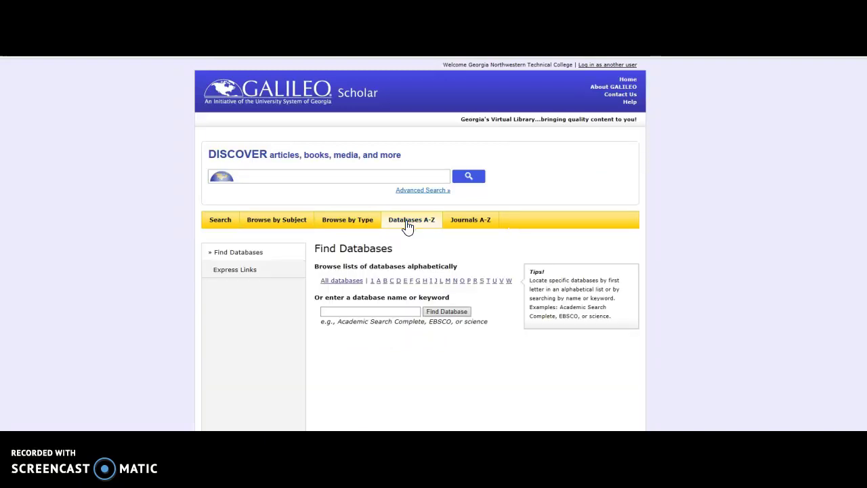
left_click(392, 281)
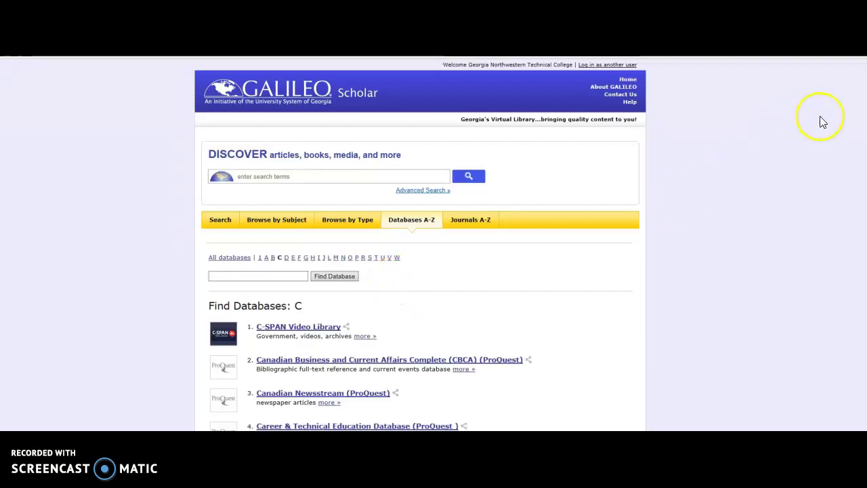
scroll(421, 244, "down", 10)
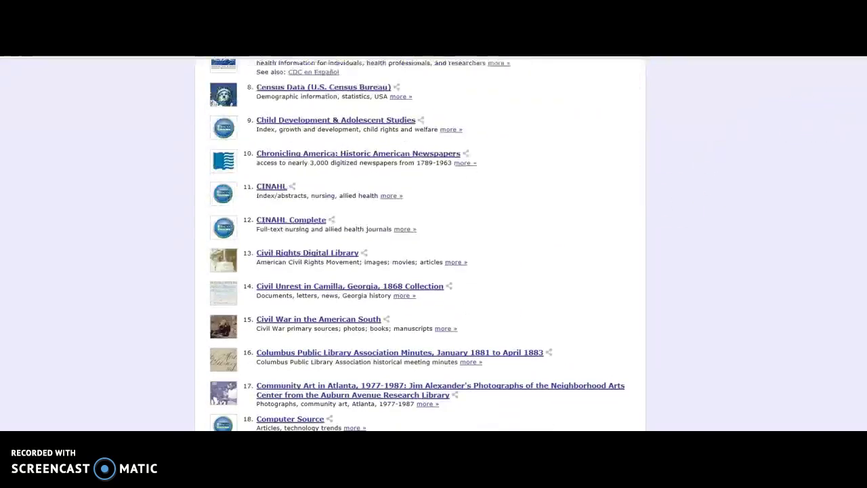
scroll(420, 243, "down", 3)
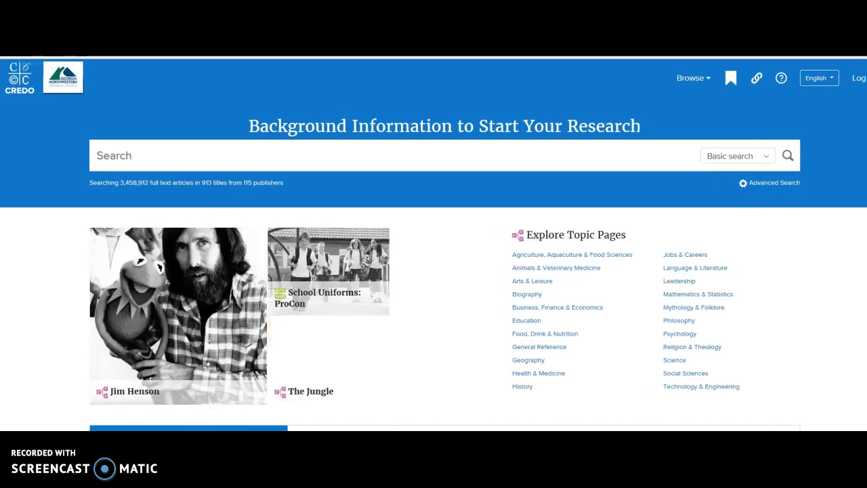
Run a Credo Reference search for 'zombies'.
left_click(165, 161)
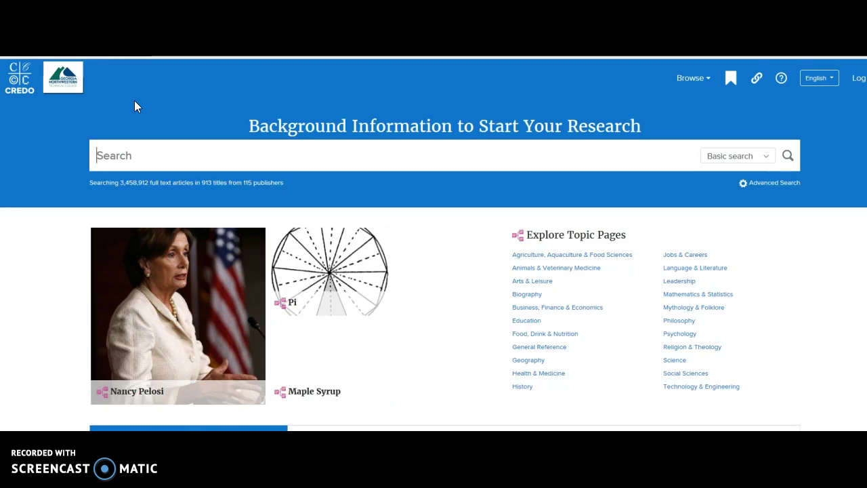
left_click(265, 133)
type("zombies")
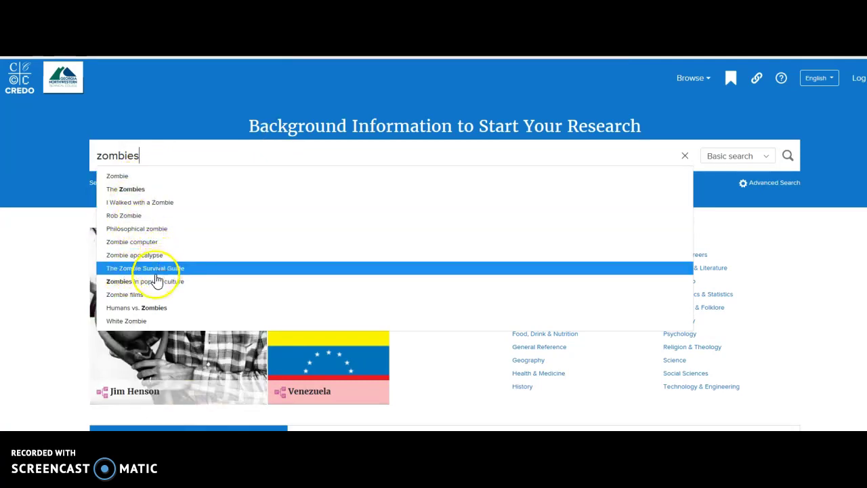
left_click(788, 156)
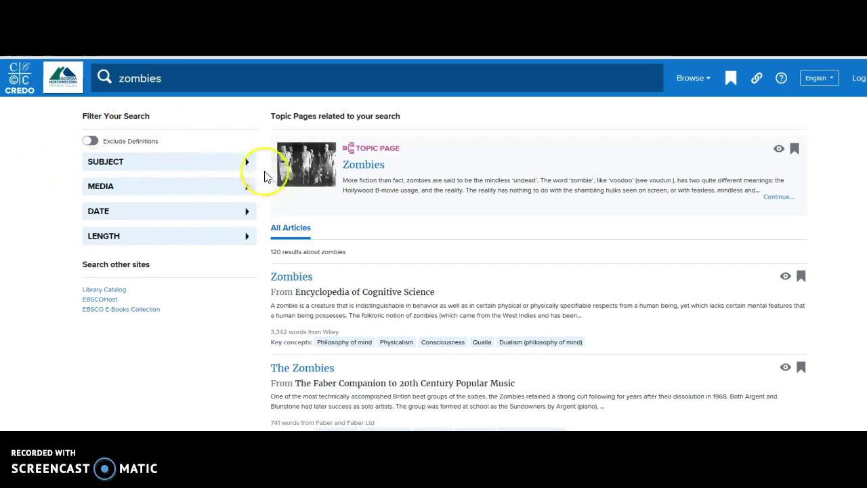
Filter the zombies results by Subject > General Reference > Dictionaries & Thesauri.
left_click(246, 163)
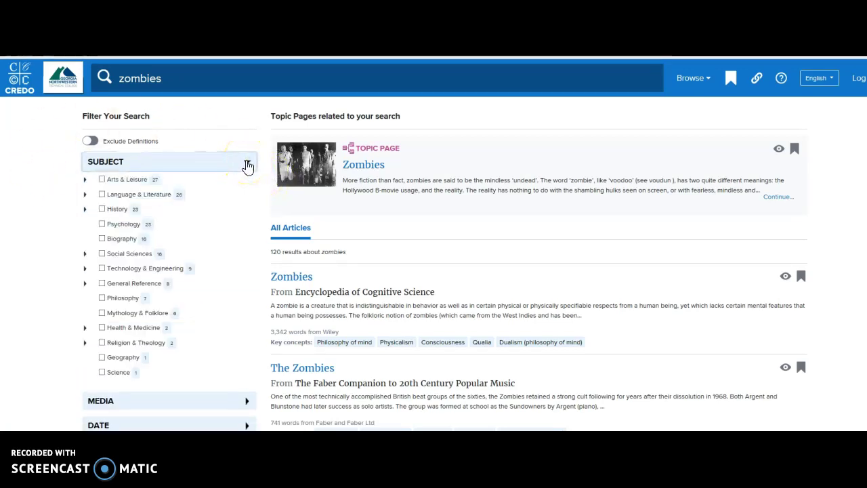
left_click(84, 284)
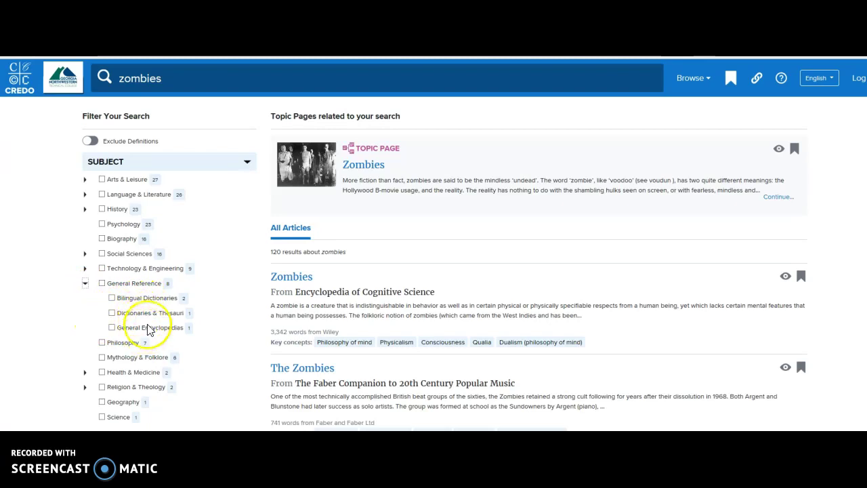
left_click(112, 314)
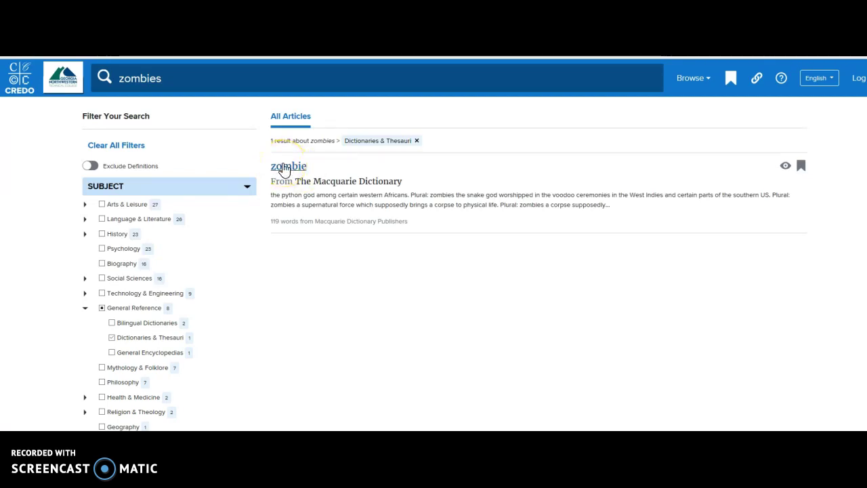
Open the Macquarie Dictionary zombie entry and copy its APA citation.
left_click(285, 167)
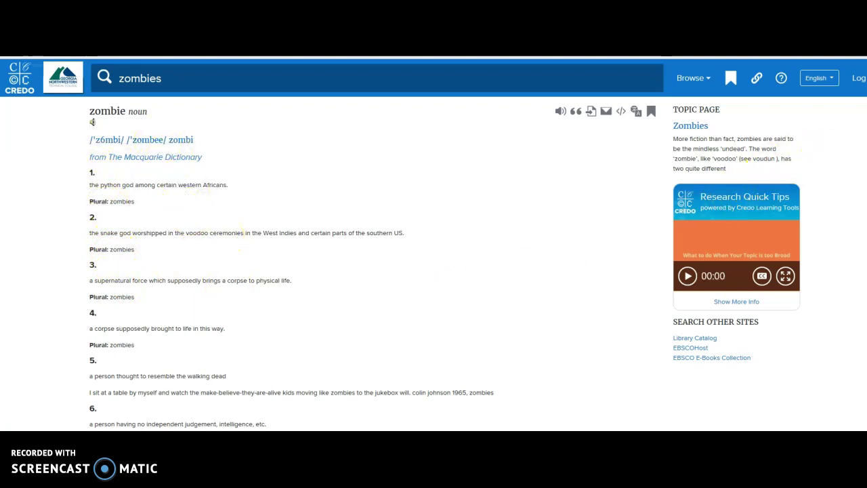
scroll(433, 244, "down", 3)
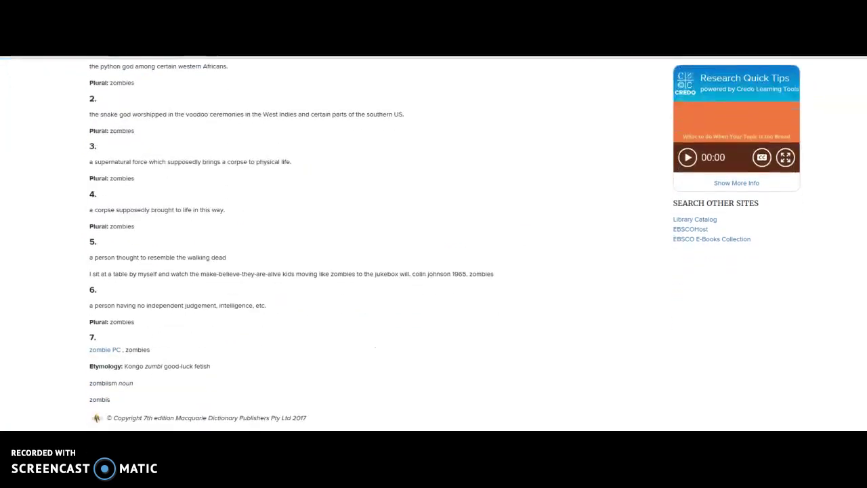
scroll(434, 244, "down", 1)
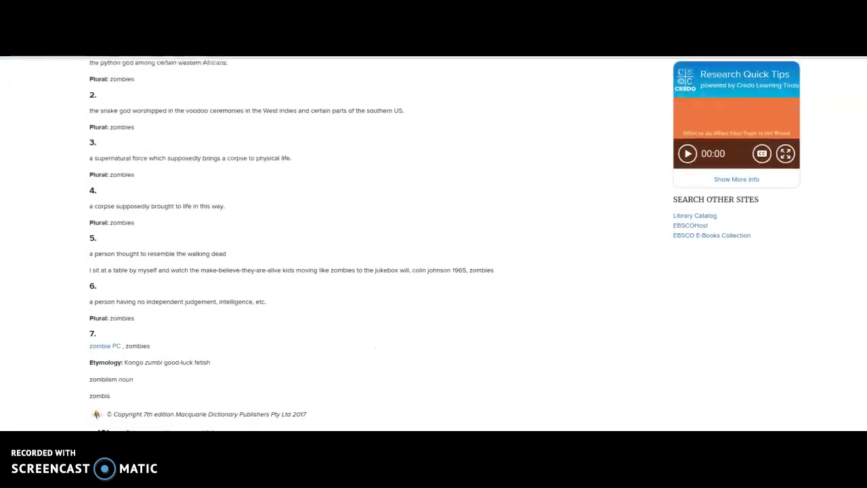
scroll(434, 244, "down", 3)
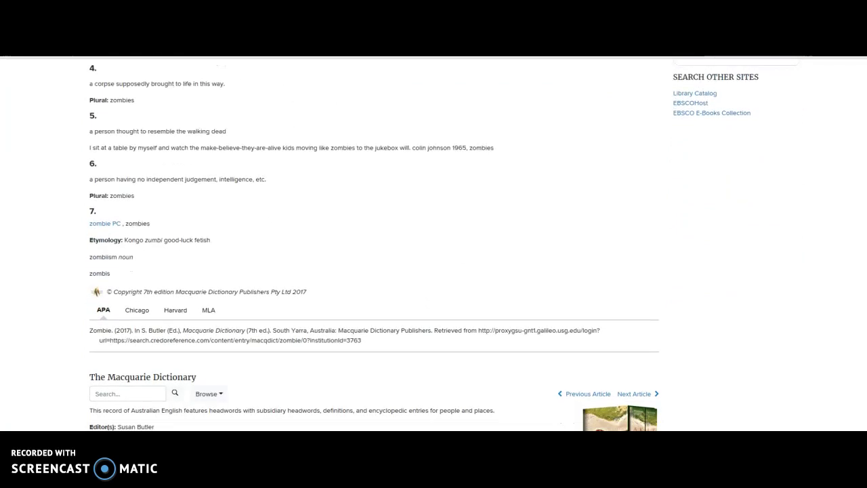
scroll(433, 244, "down", 1)
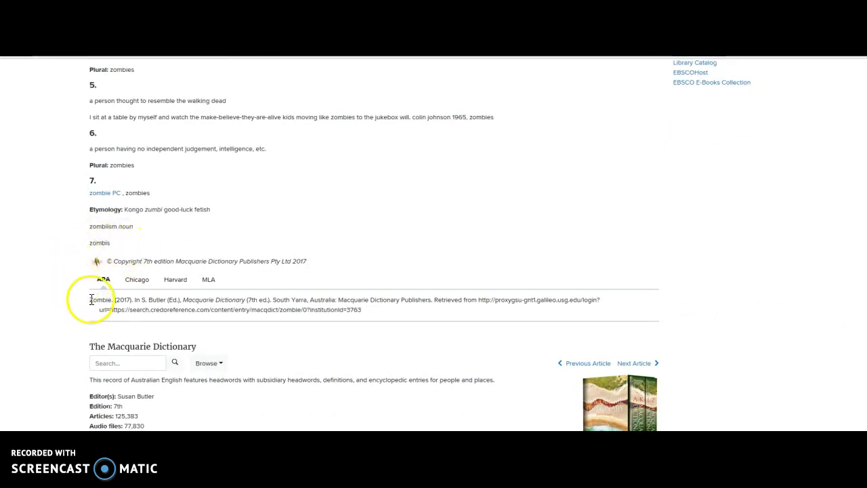
left_click_drag(91, 300, 379, 308)
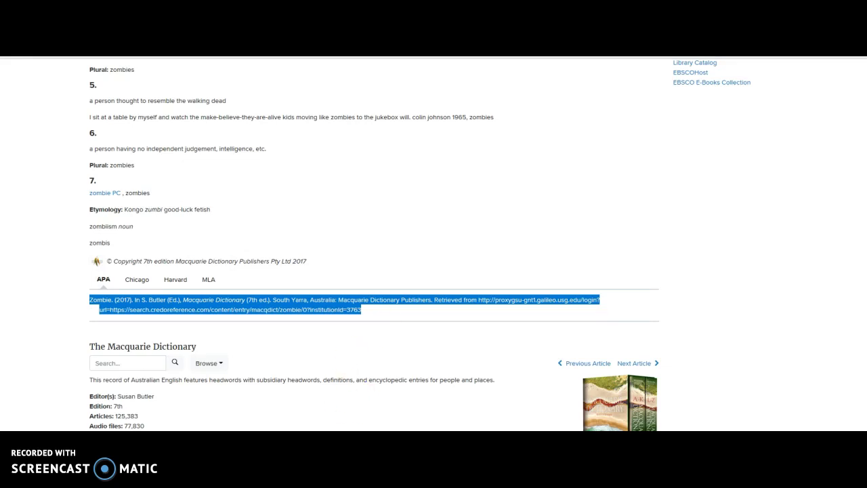
key("alt+Tab")
Create a new blank Word document from the Definition Write document.
left_click(201, 272)
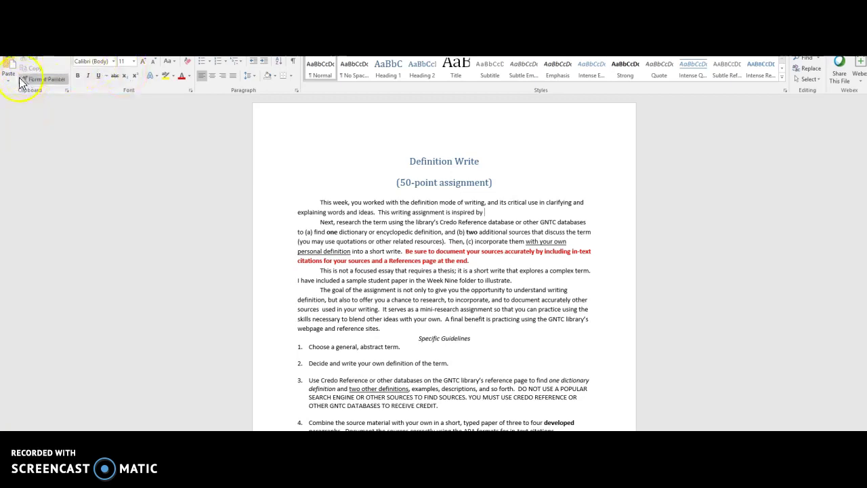
key("alt+f")
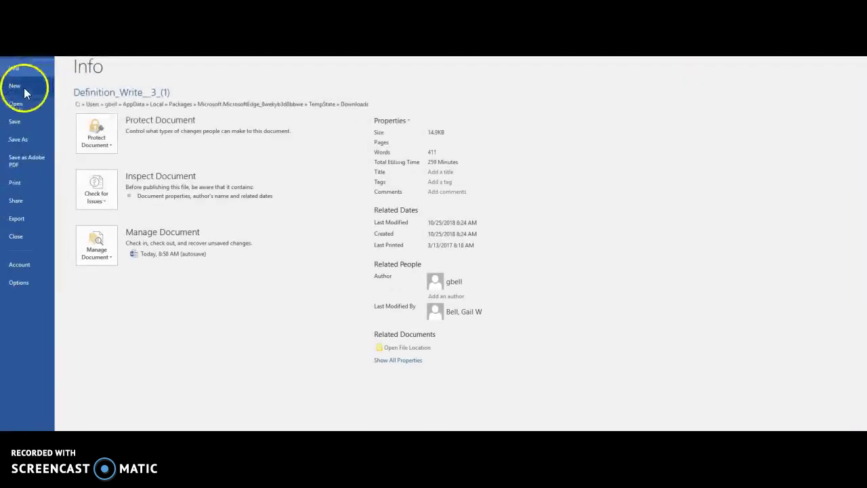
left_click(19, 88)
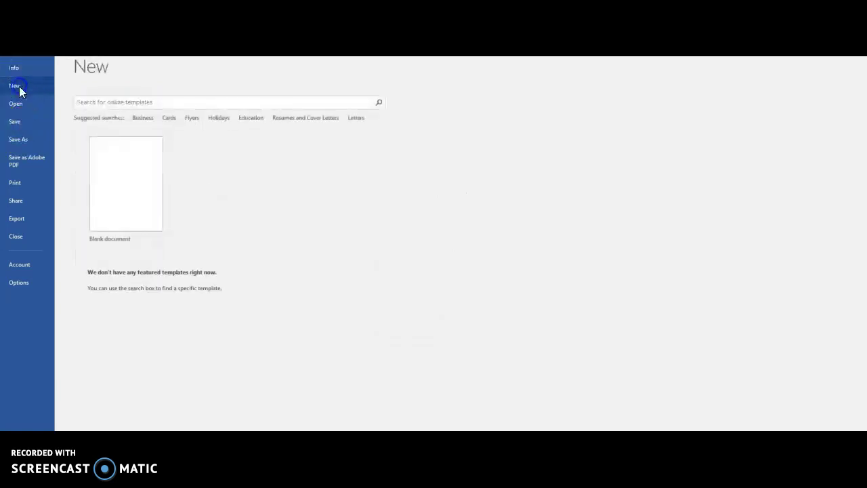
left_click(127, 163)
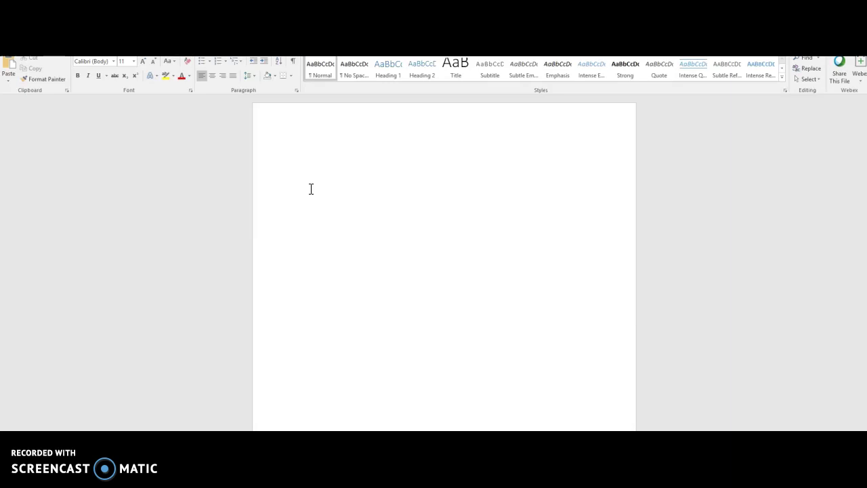
Delete the accidentally pasted text so the new page is empty.
type("In the English 1101 Reader, select \"Expository\" at the top of the page. Then, under \"Definition Essays,\" select and read \"All Zombies Are Slaves Forever.\"")
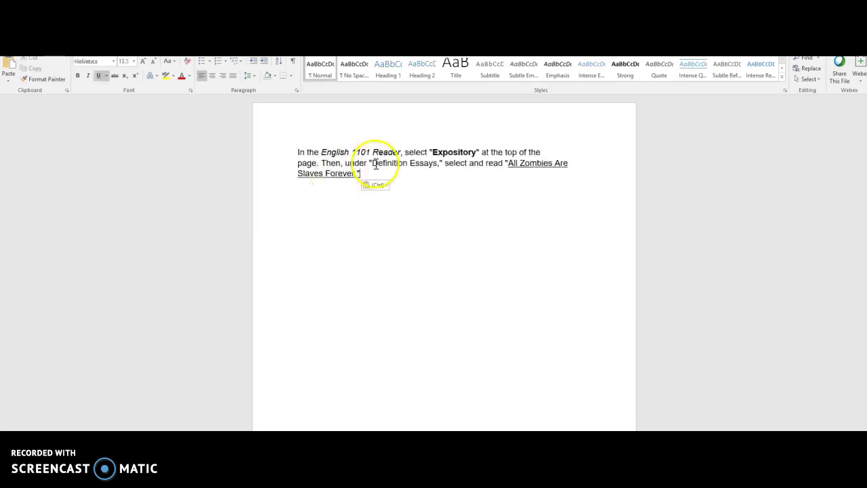
left_click_drag(360, 173, 283, 149)
key("BackSpace")
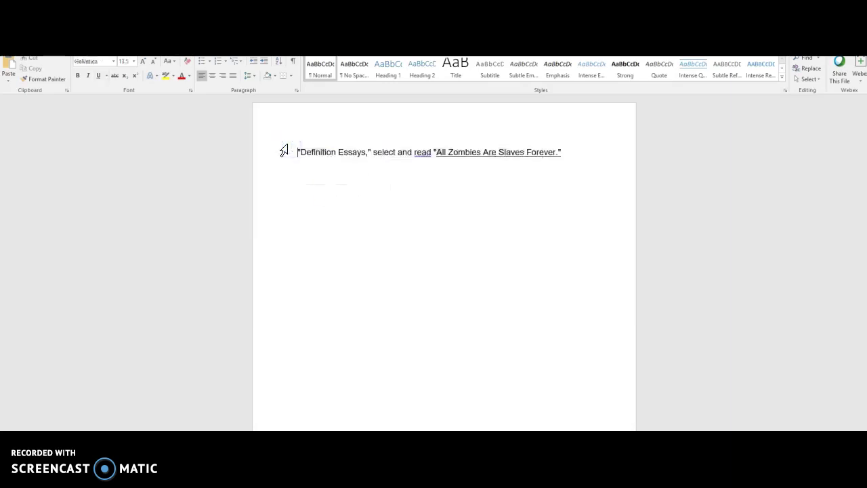
left_click(575, 156)
left_click_drag(574, 155, 188, 165)
key("BackSpace")
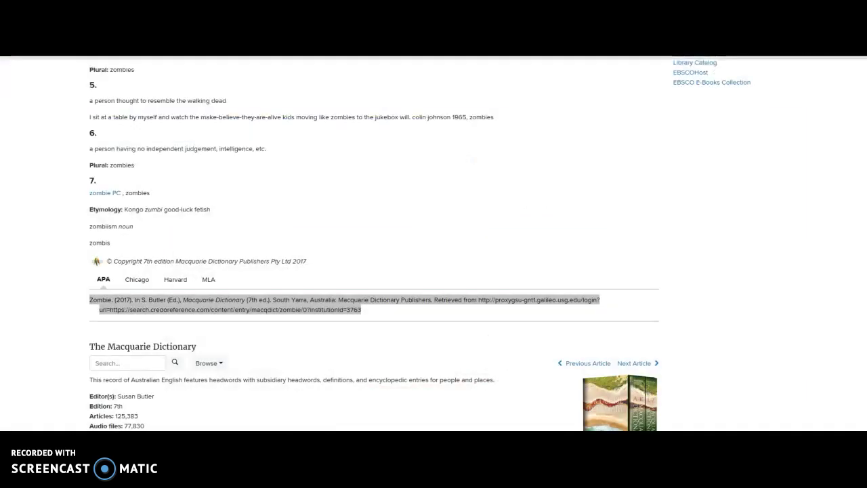
Copy the zombie APA citation from Credo and paste it onto the blank Word page.
left_click(213, 304)
key("ctrl+c")
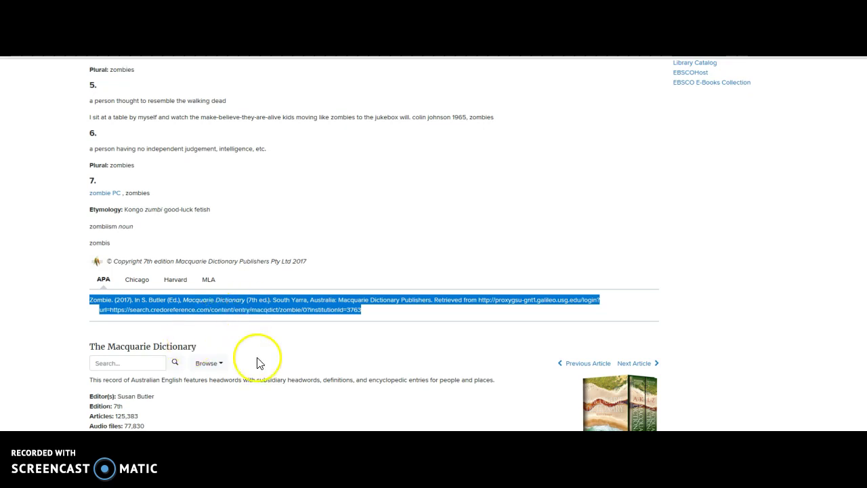
key("alt+Tab")
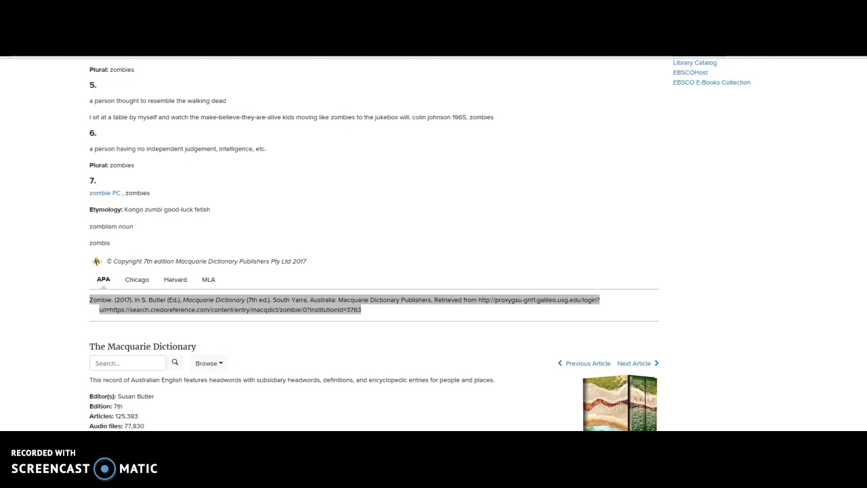
left_click(397, 373)
left_click(345, 229)
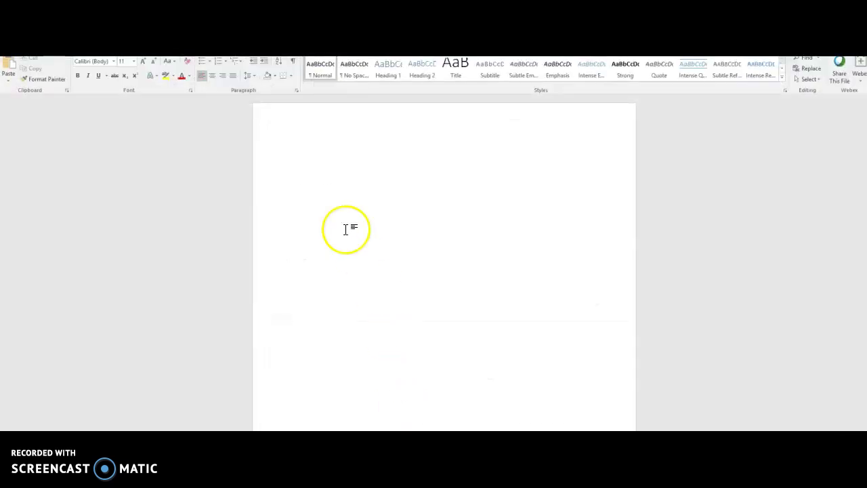
left_click(346, 229)
key("ctrl+v")
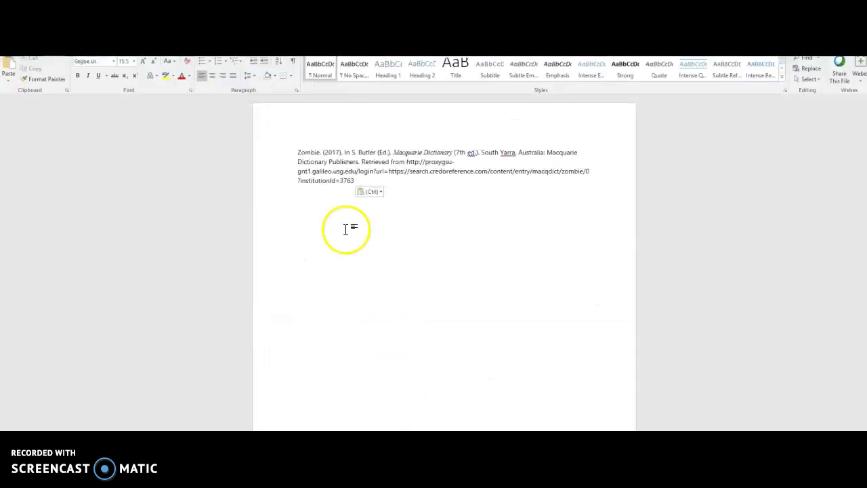
left_click(293, 149)
Give the selected zombie citation a 0.5" hanging indent in the Paragraph dialog.
left_click_drag(320, 160, 368, 181)
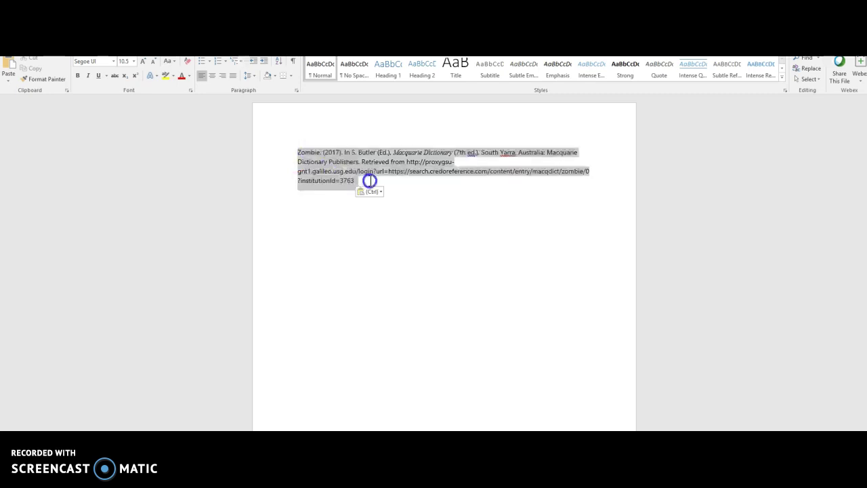
left_click(297, 90)
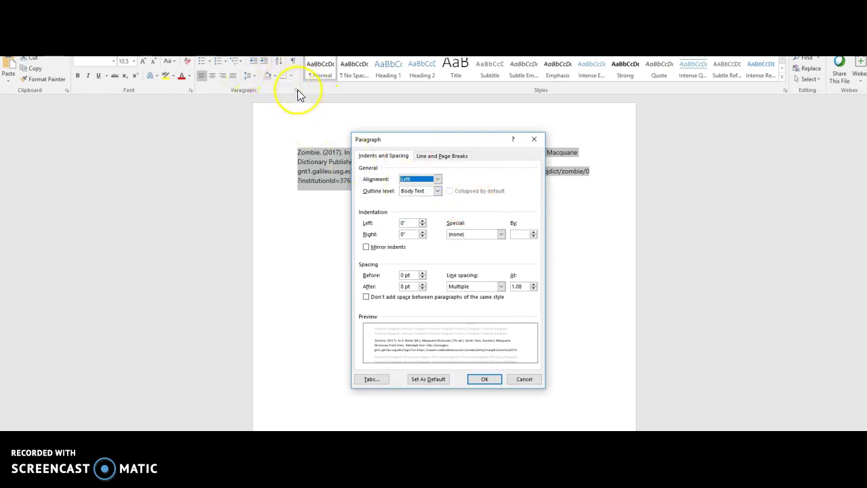
left_click(501, 234)
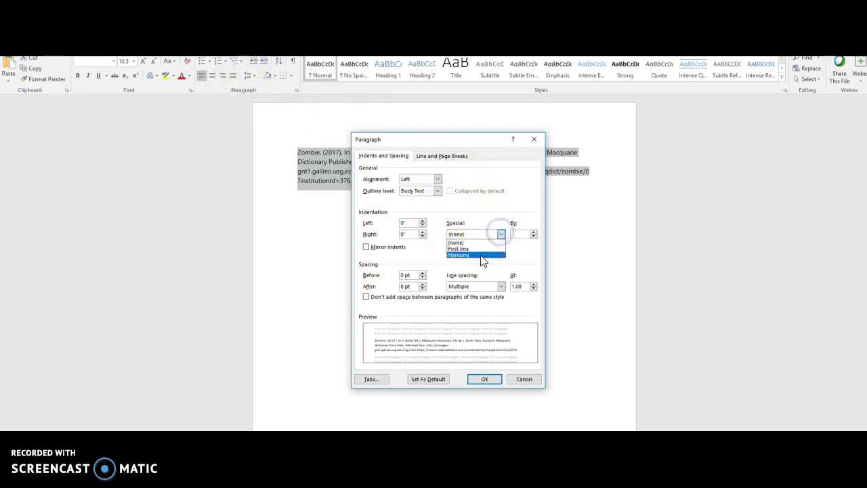
left_click(478, 255)
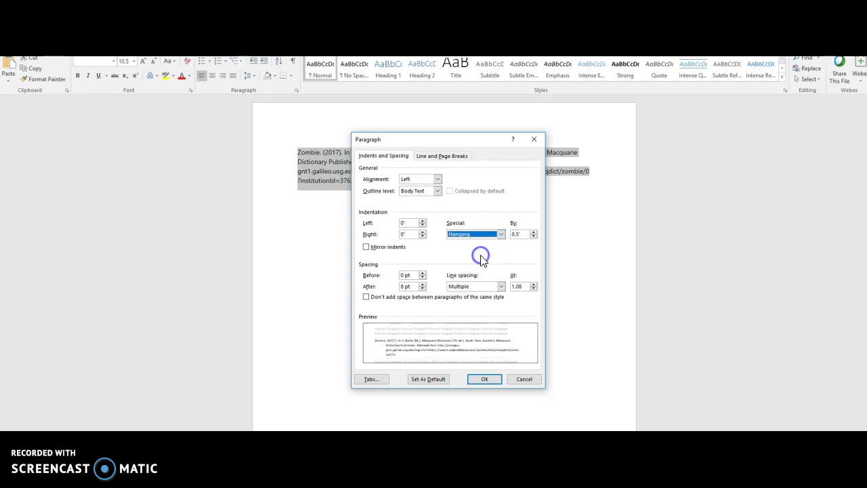
left_click(485, 379)
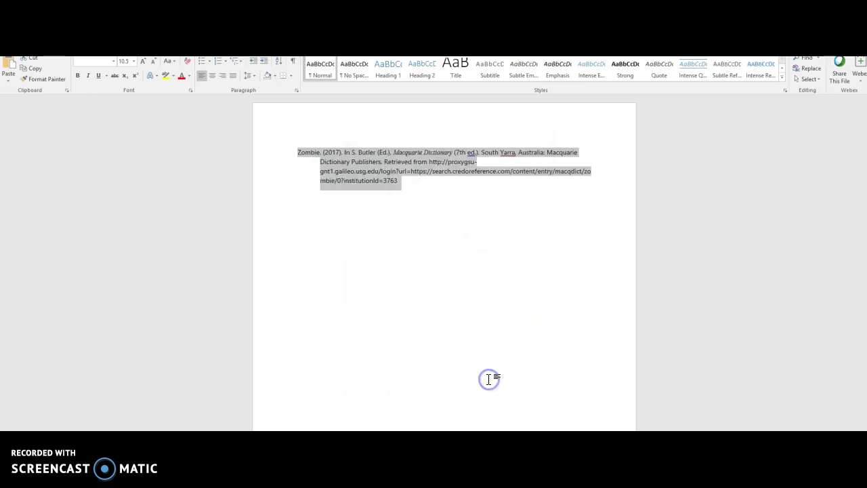
left_click(422, 197)
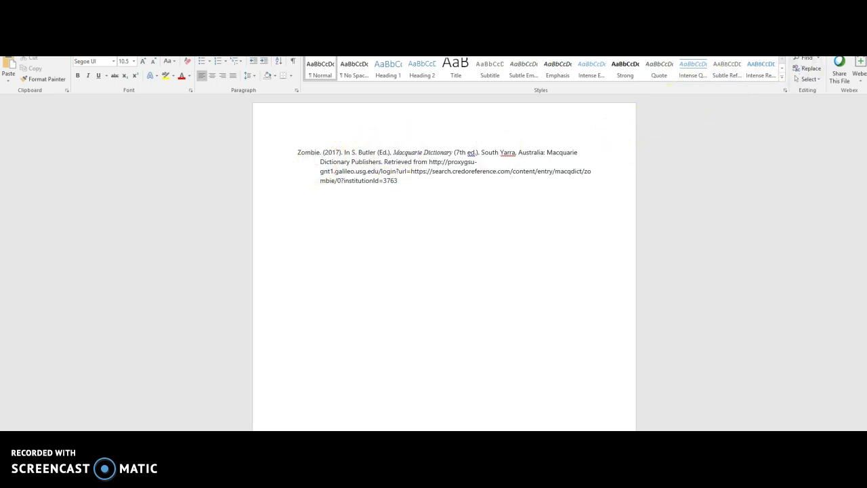
Back in Credo, add Mythology & Folklore to the Dictionaries & Thesauri filter, leaving 8 articles.
key("alt+Tab")
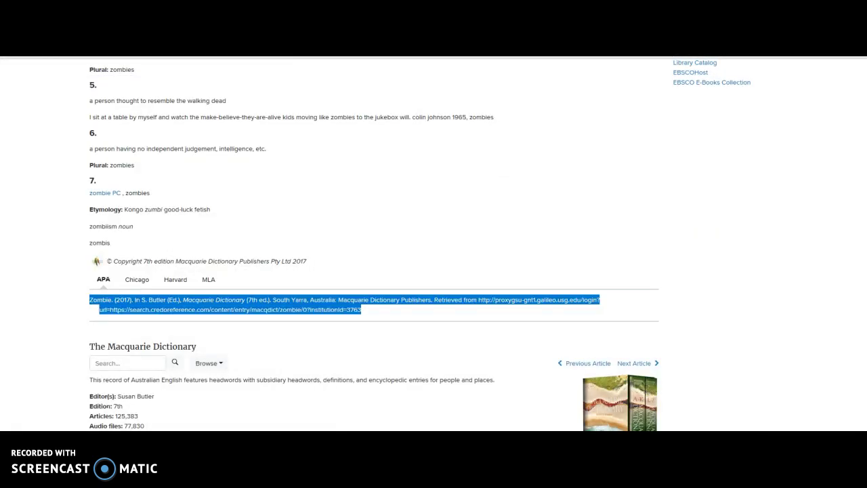
scroll(373, 244, "up", 4)
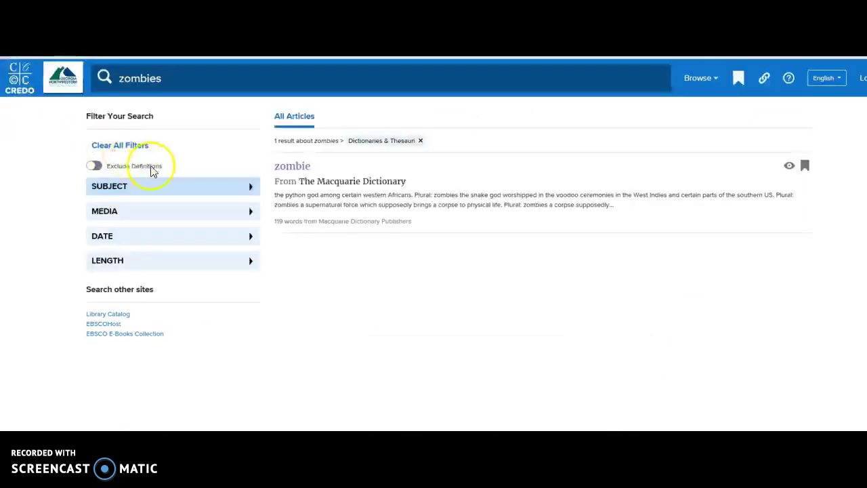
left_click(251, 192)
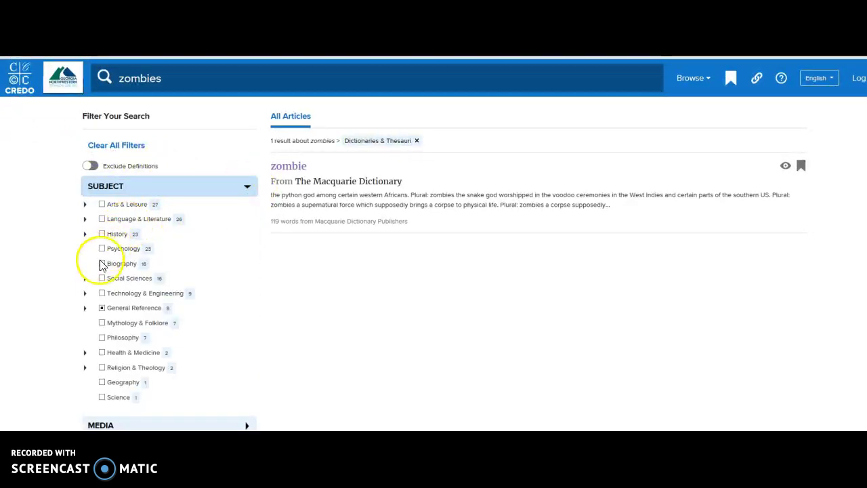
left_click(85, 310)
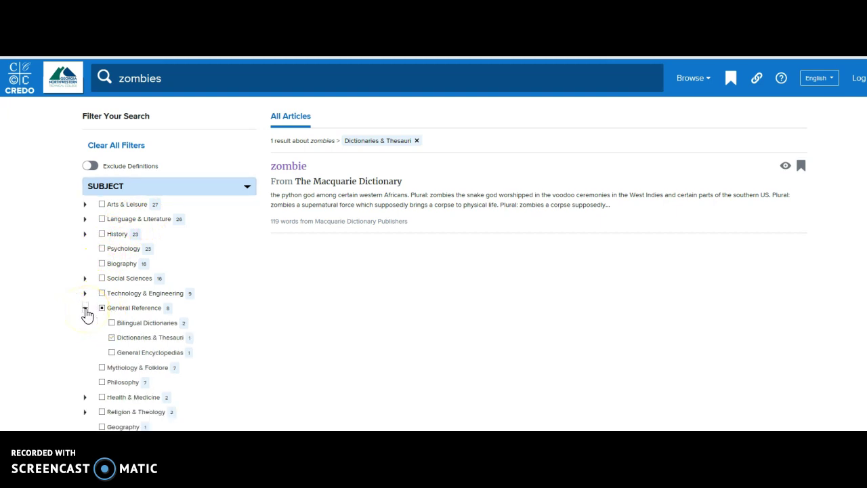
left_click(86, 310)
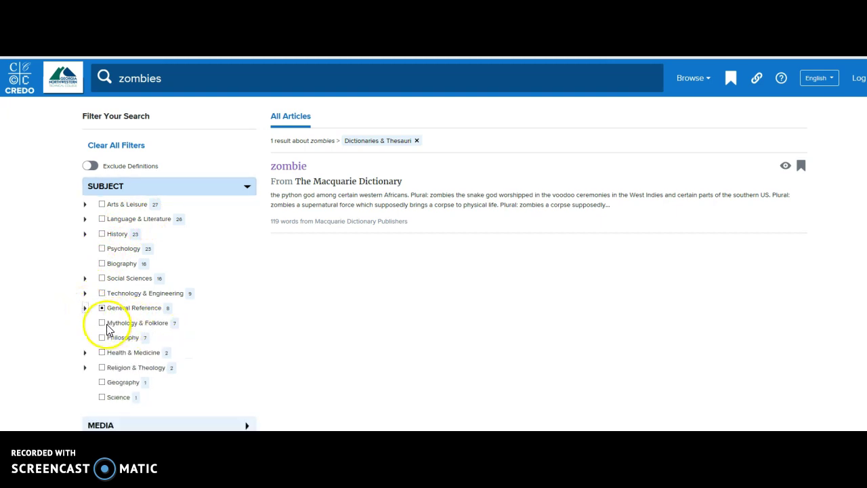
left_click(103, 324)
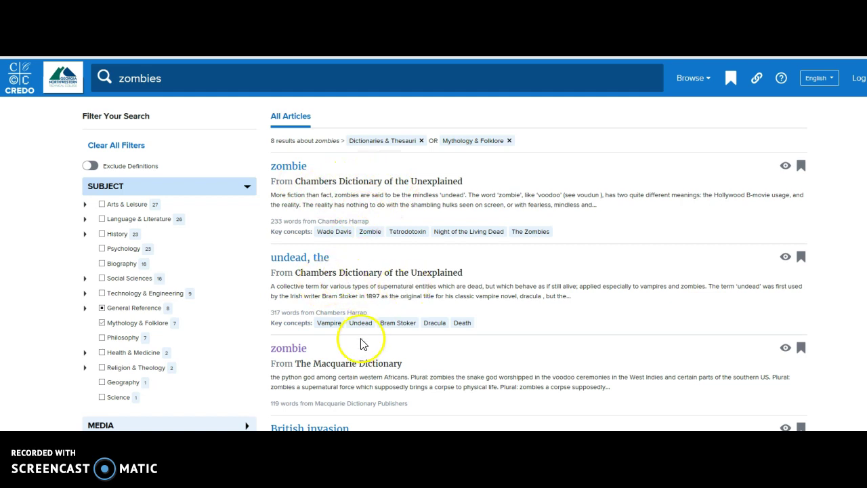
scroll(448, 244, "down", 5)
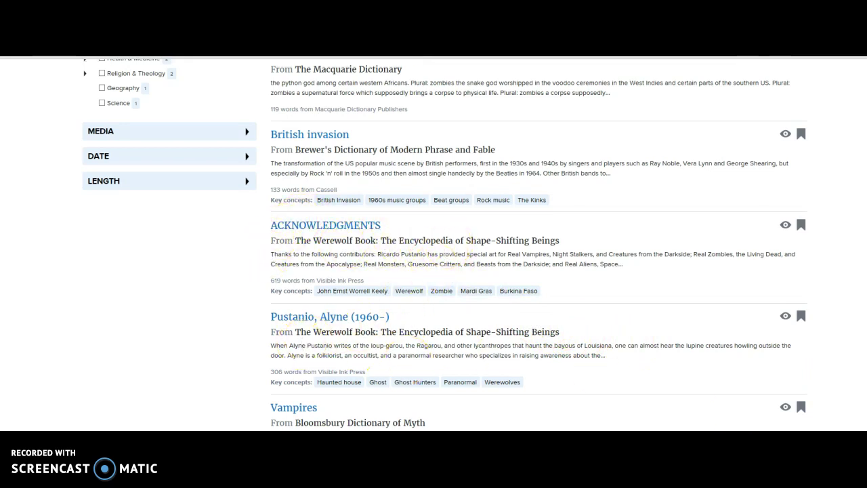
scroll(445, 244, "up", 4)
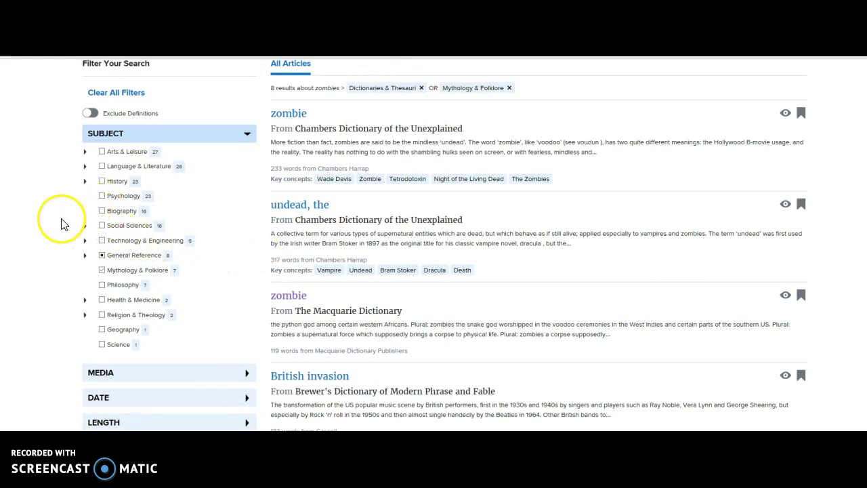
Add Religion & Theology as a subject filter and expand the Language & Literature category.
left_click(85, 256)
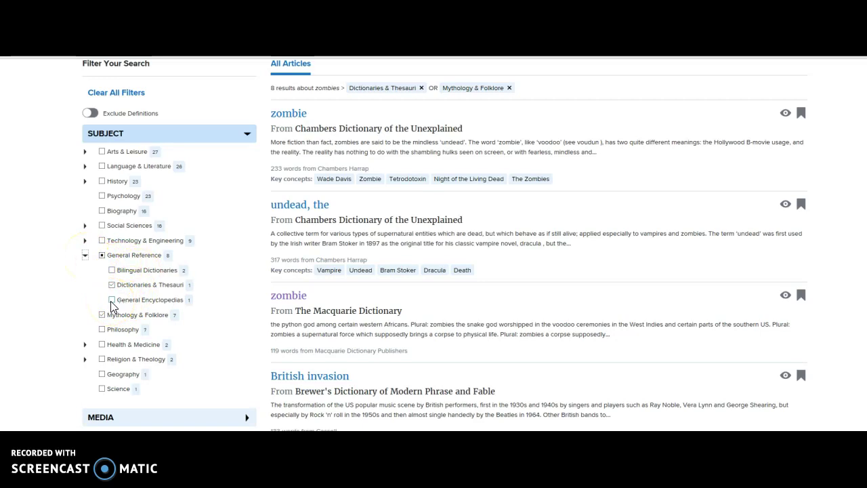
left_click(85, 359)
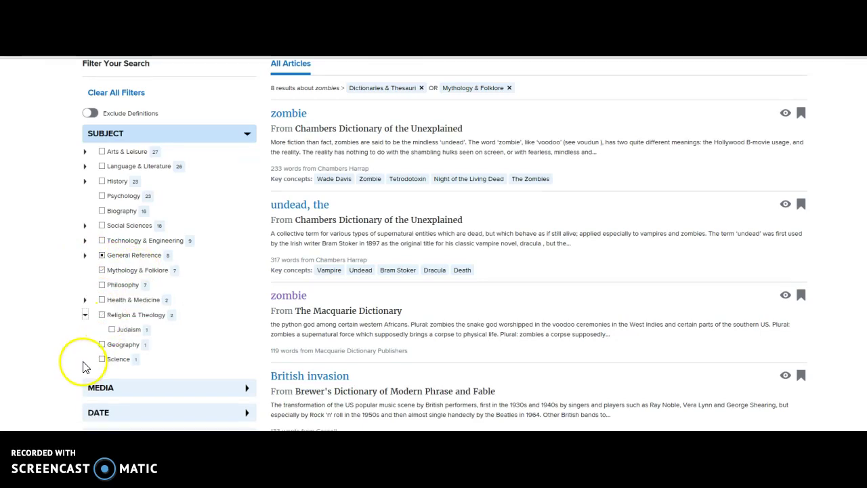
left_click(102, 317)
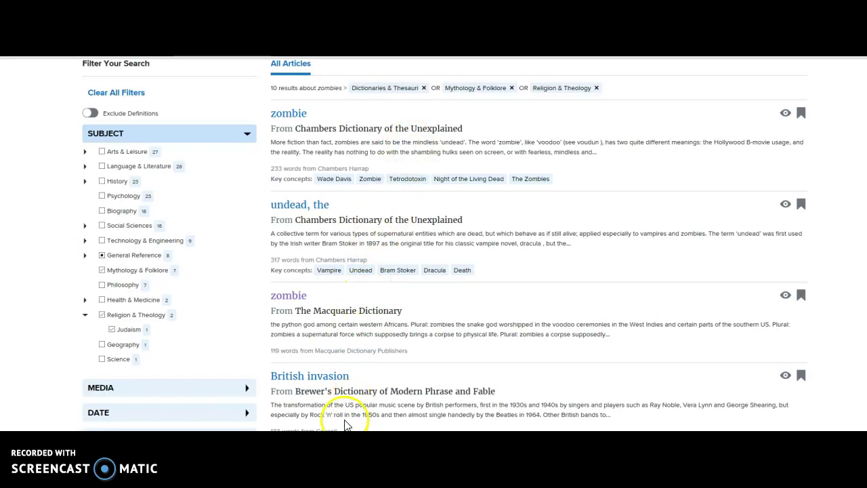
left_click(84, 167)
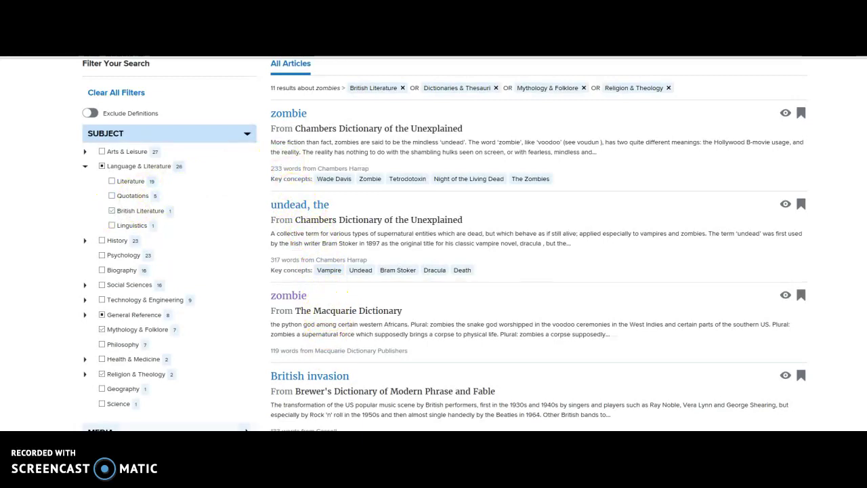
scroll(539, 244, "down", 3)
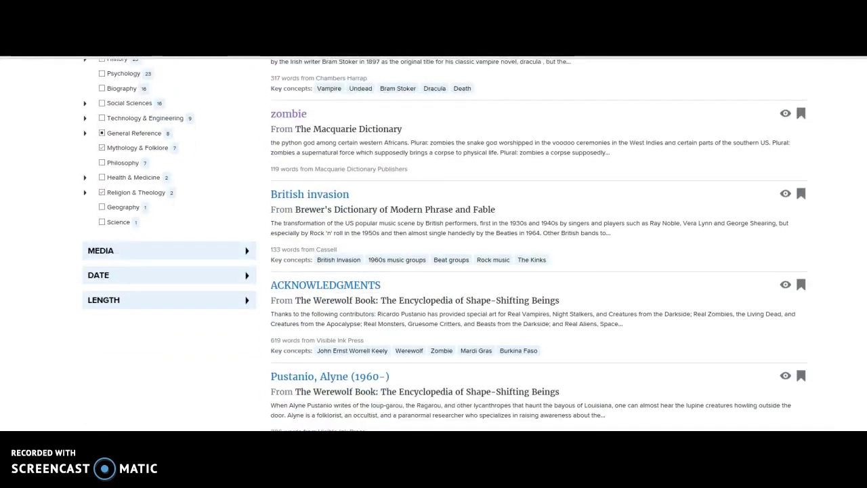
scroll(474, 241, "down", 1)
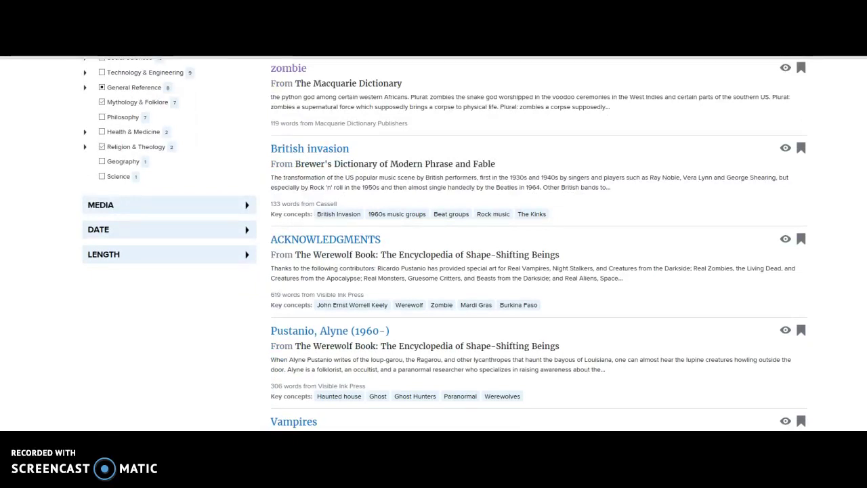
scroll(539, 244, "down", 4)
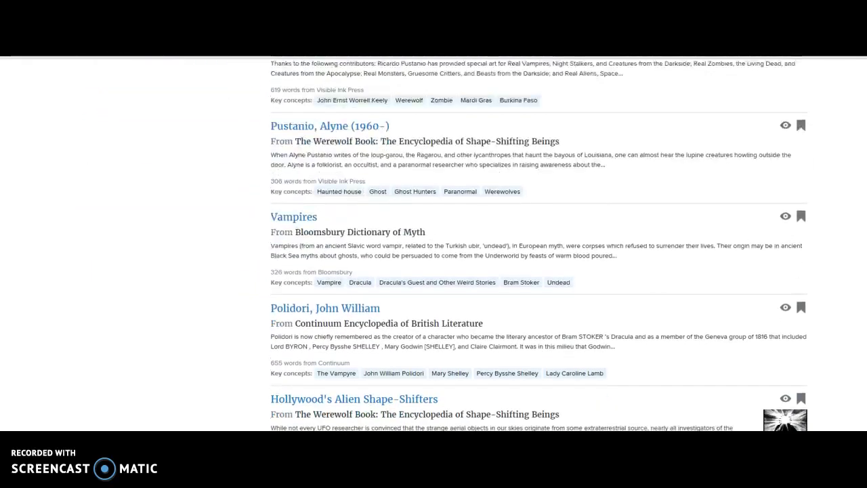
scroll(539, 244, "down", 1)
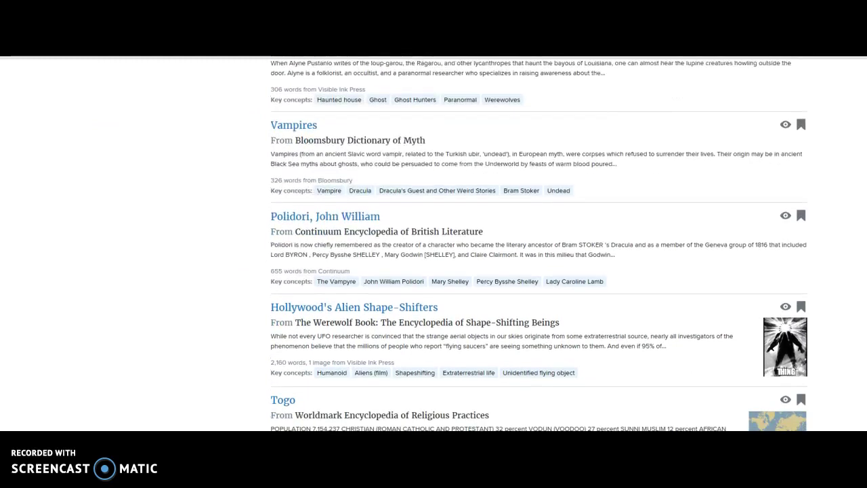
scroll(538, 244, "up", 15)
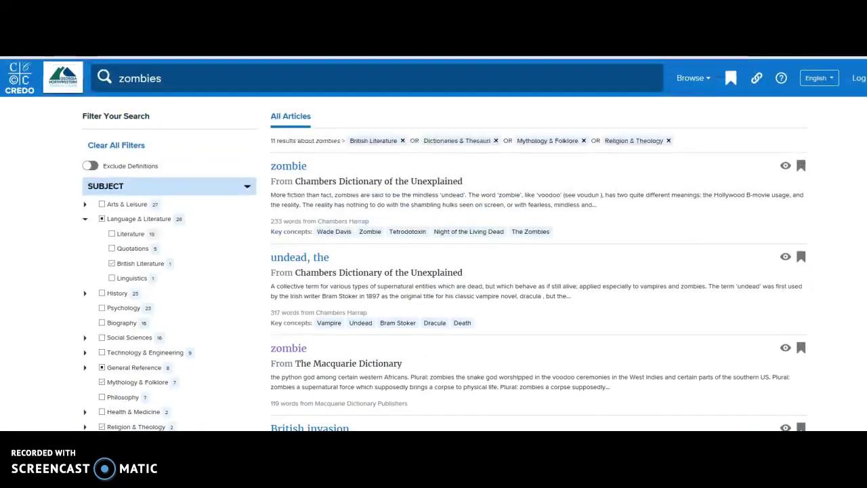
scroll(539, 244, "down", 1)
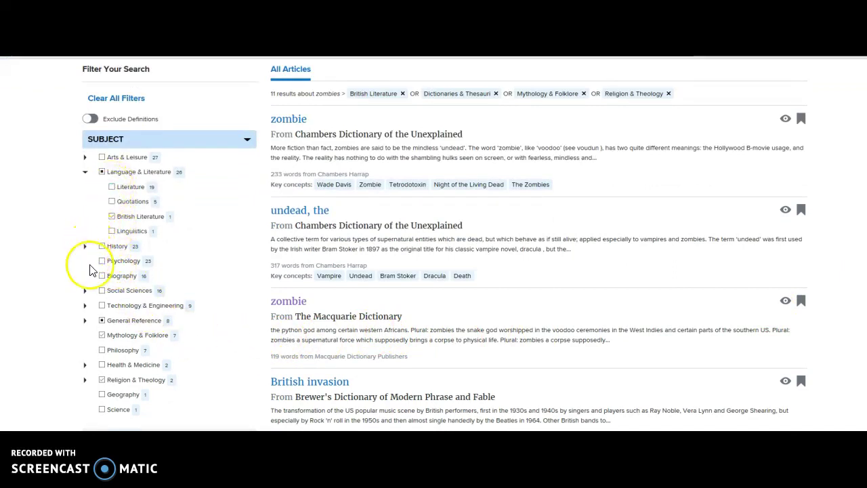
Untick the Religion & Theology, Dictionaries & Thesauri and British Literature subject filters to restore all 120 results.
left_click(84, 322)
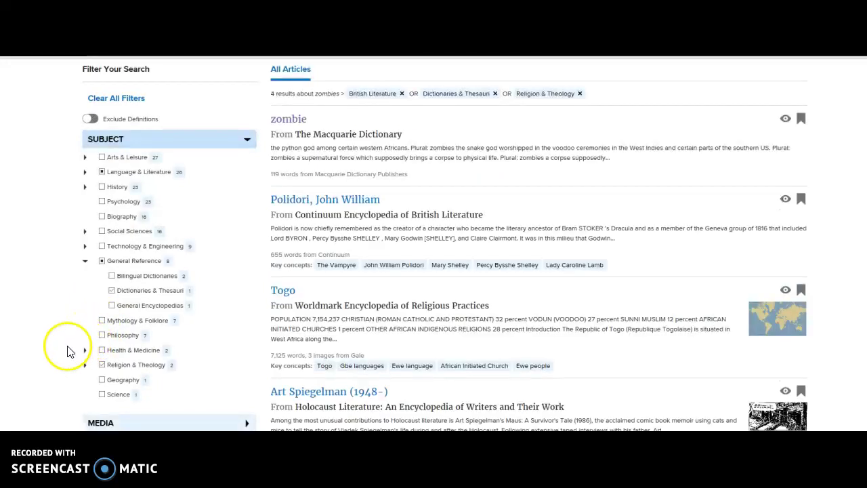
left_click(103, 366)
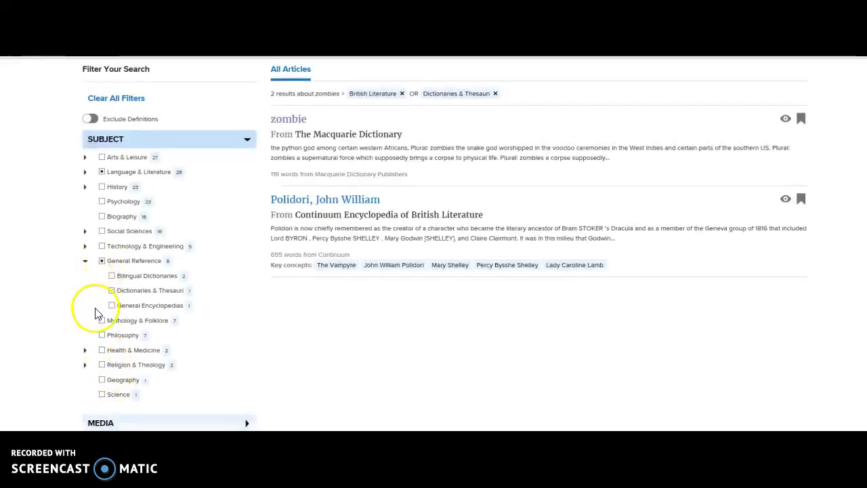
left_click(113, 292)
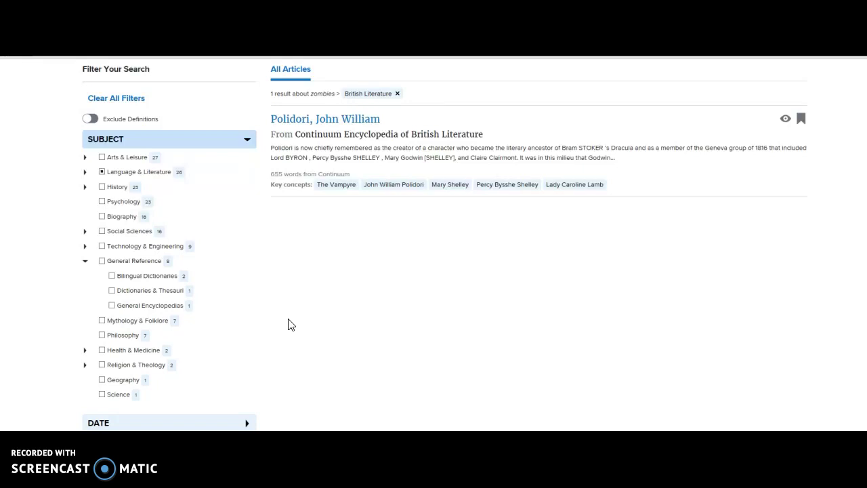
left_click(85, 172)
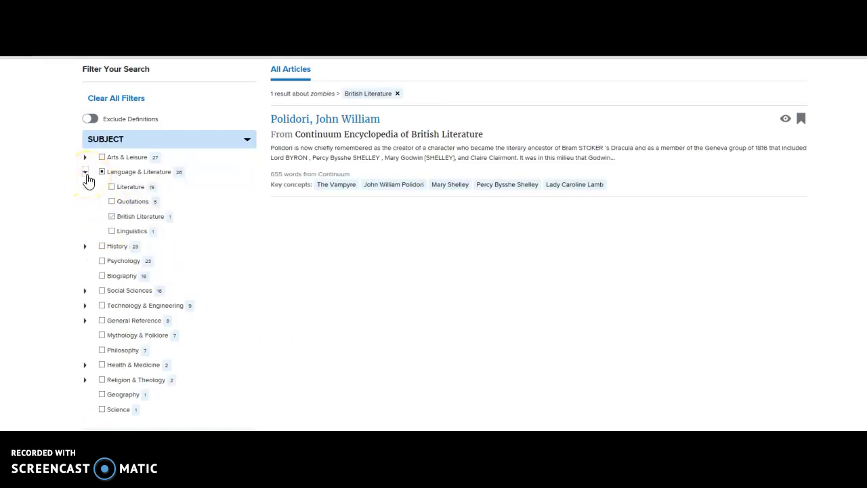
left_click(114, 216)
left_click(112, 217)
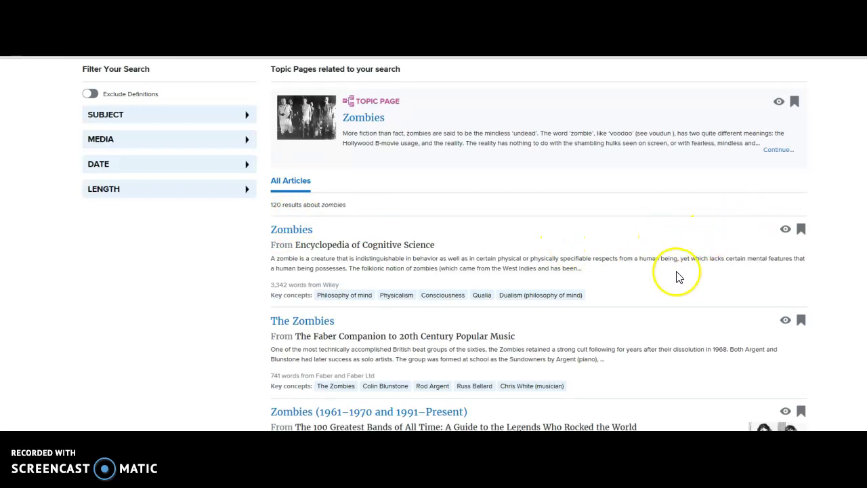
scroll(434, 244, "up", 1)
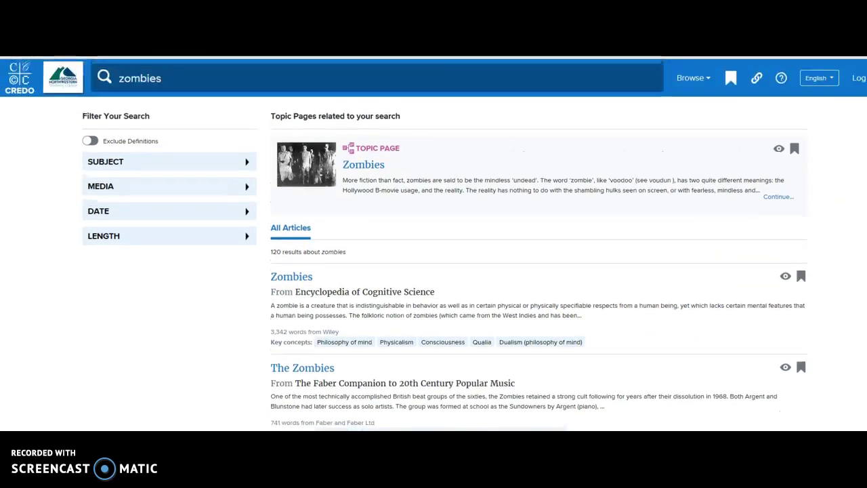
scroll(433, 244, "down", 3)
scroll(320, 168, "up", 3)
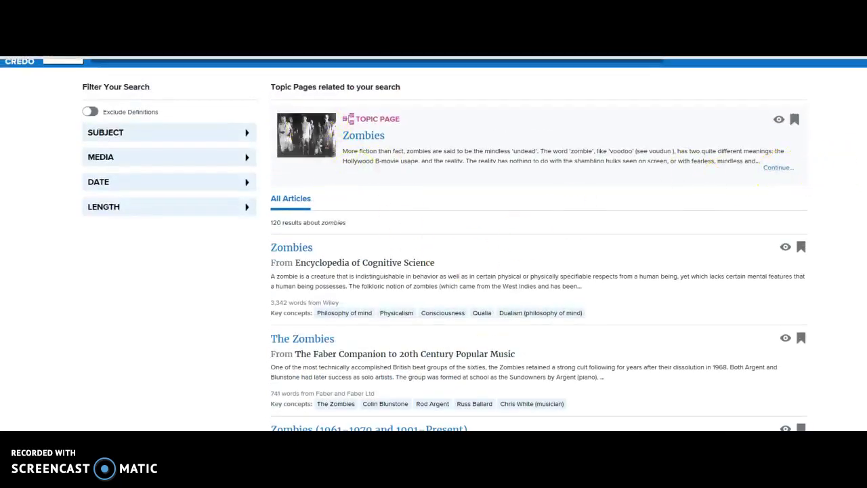
scroll(434, 244, "down", 5)
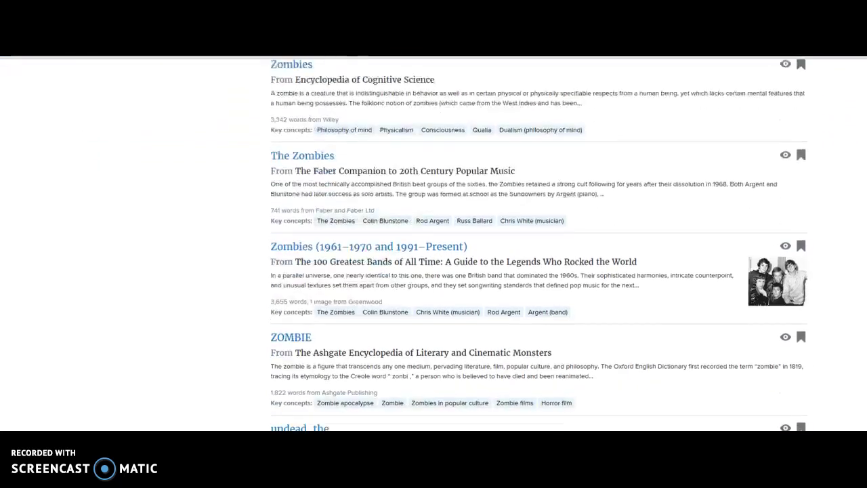
scroll(539, 244, "down", 2)
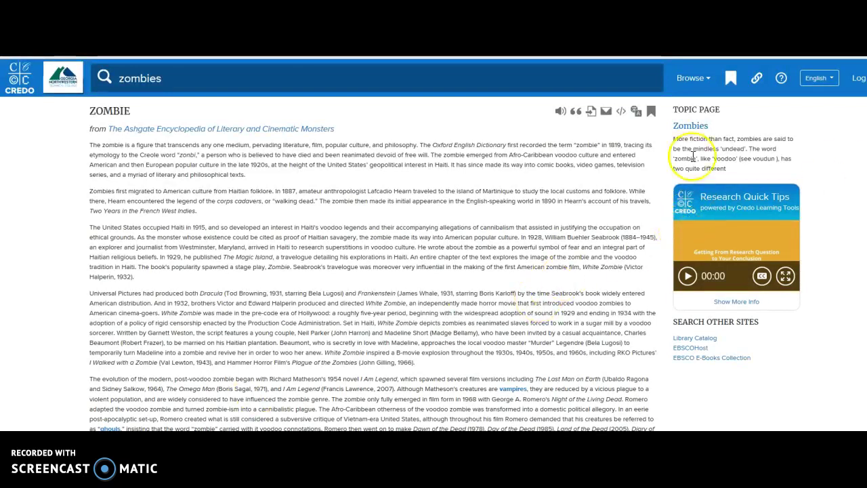
Scroll down the ZOMBIE article to its reference list and the ready-made APA citation.
scroll(372, 244, "down", 20)
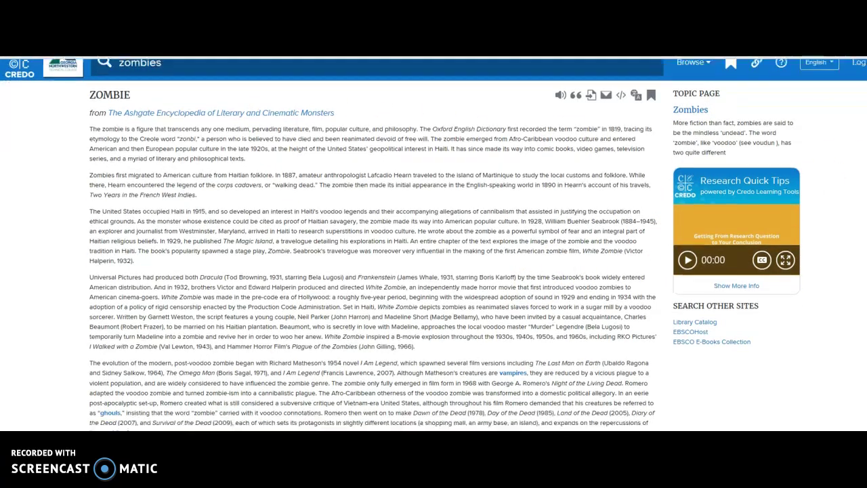
scroll(373, 244, "down", 1)
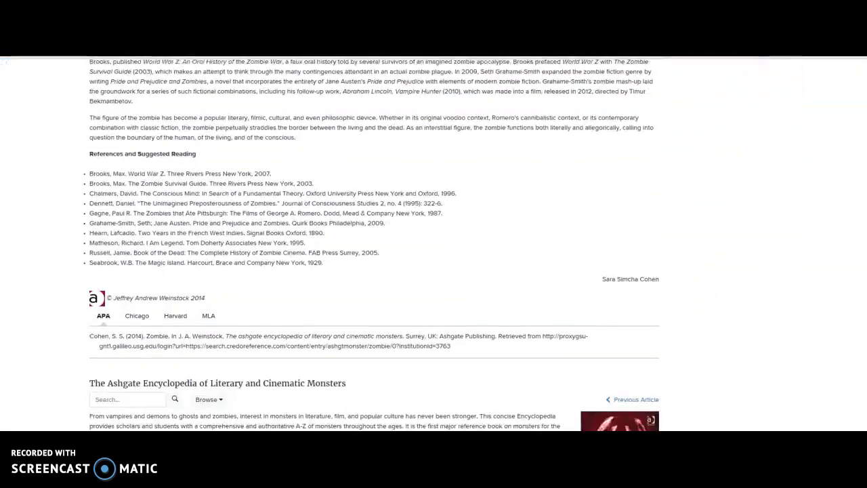